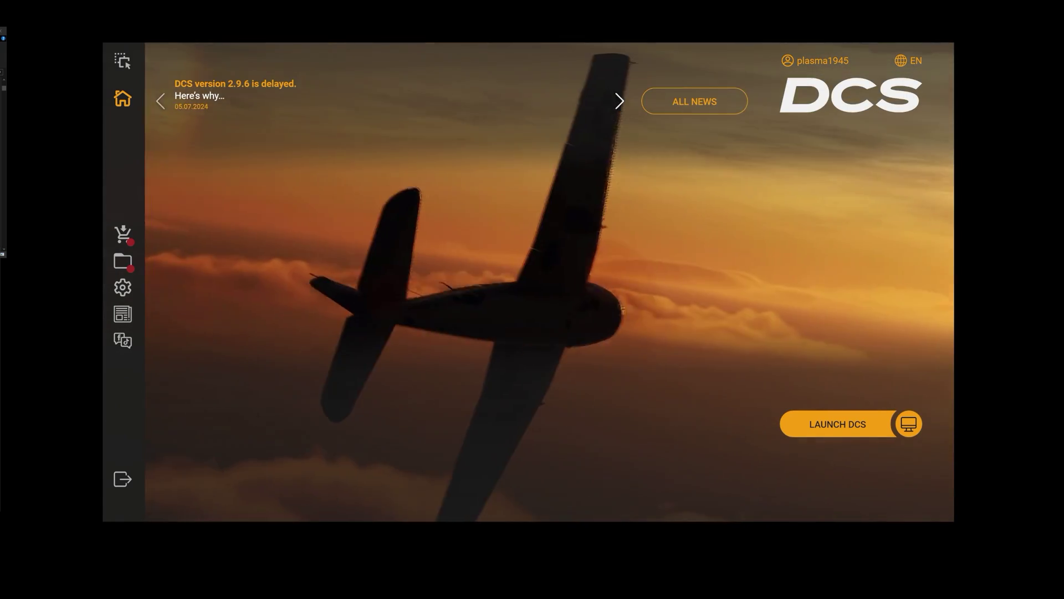
Set the launcher language to Russian, leaving the DCS language setting as it is
mouse_move(123, 61)
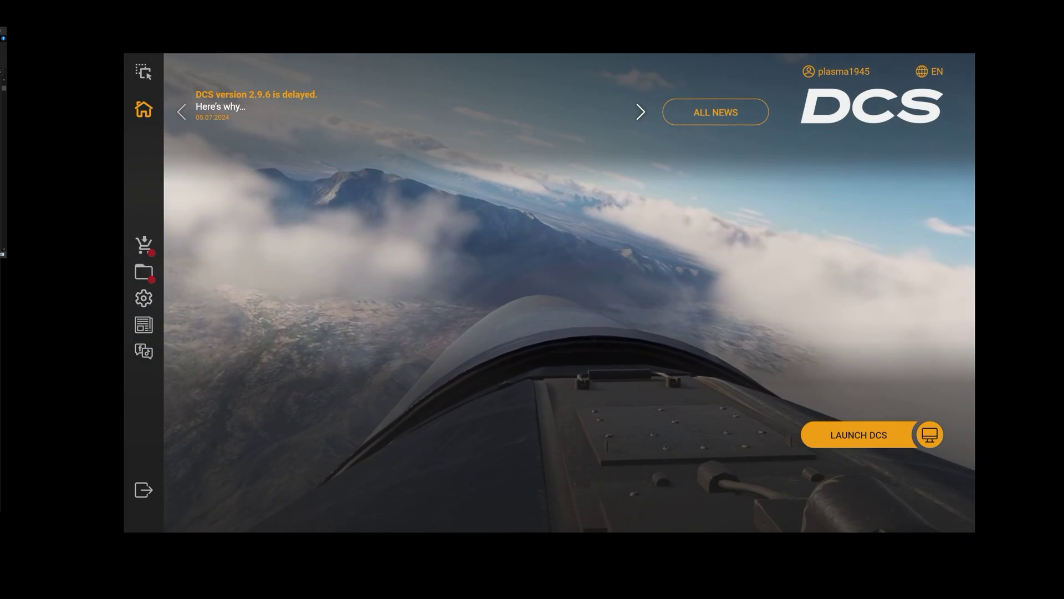
left_click(929, 71)
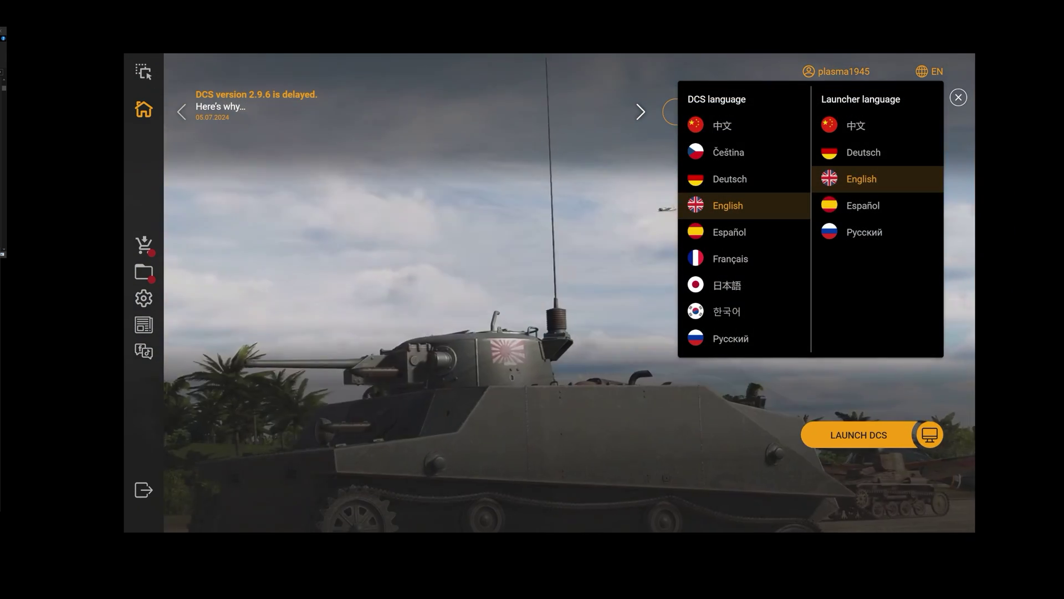
left_click(864, 233)
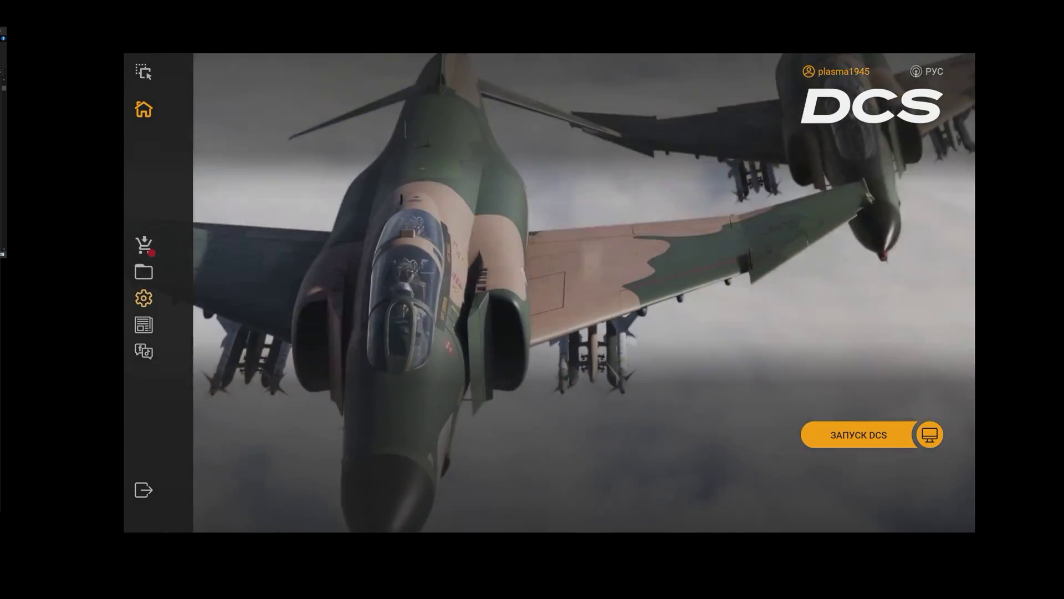
Open the launcher's settings page and set the launcher language back to English
left_click(143, 298)
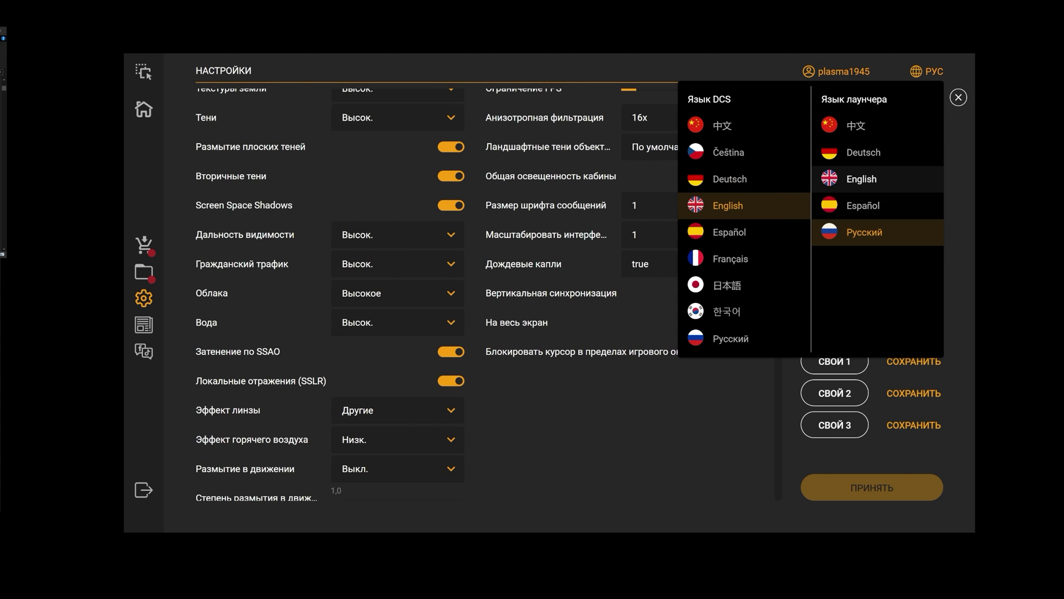
left_click(878, 178)
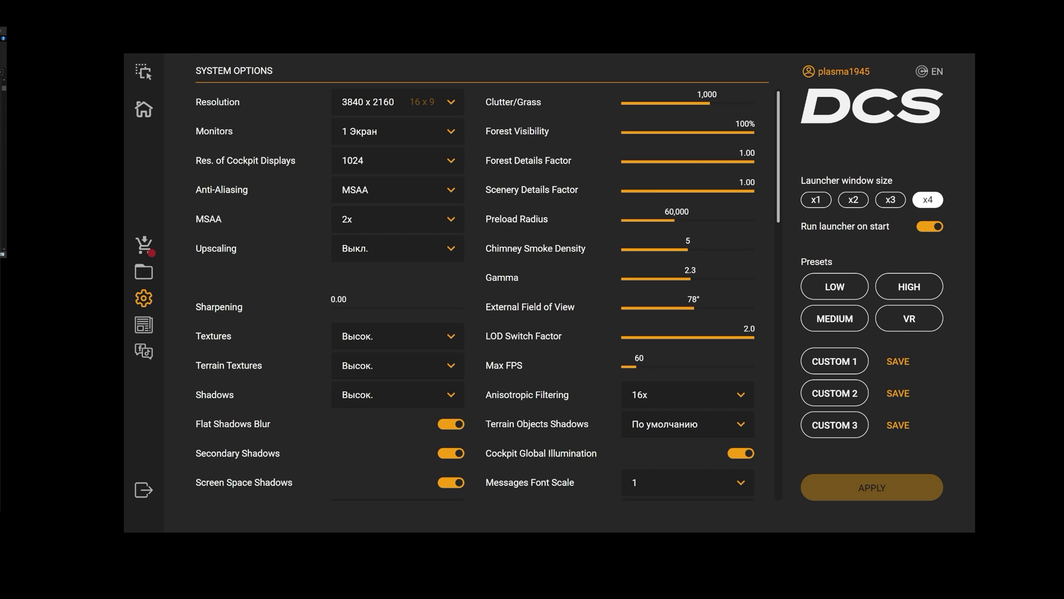
Review the system options and VR options through to the end of the settings list
scroll(487, 289, "down", 10)
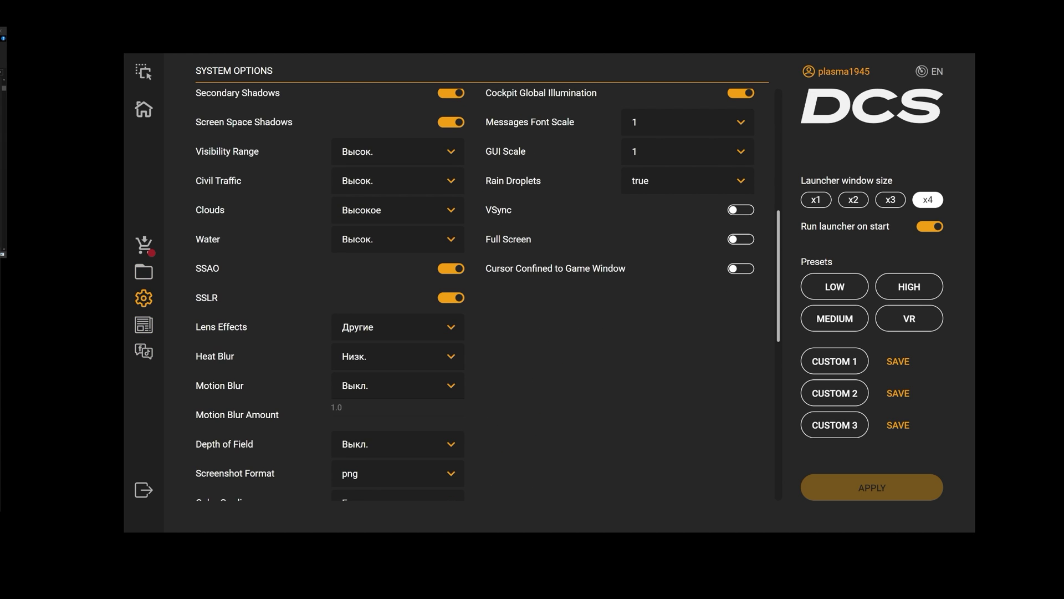
scroll(487, 298, "down", 2)
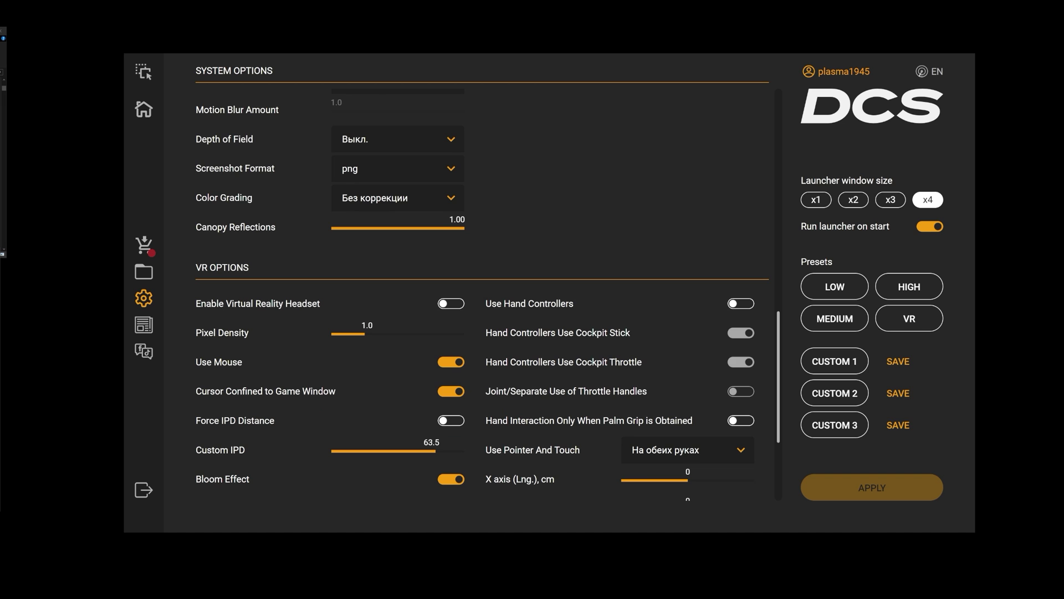
scroll(398, 457, "down", 3)
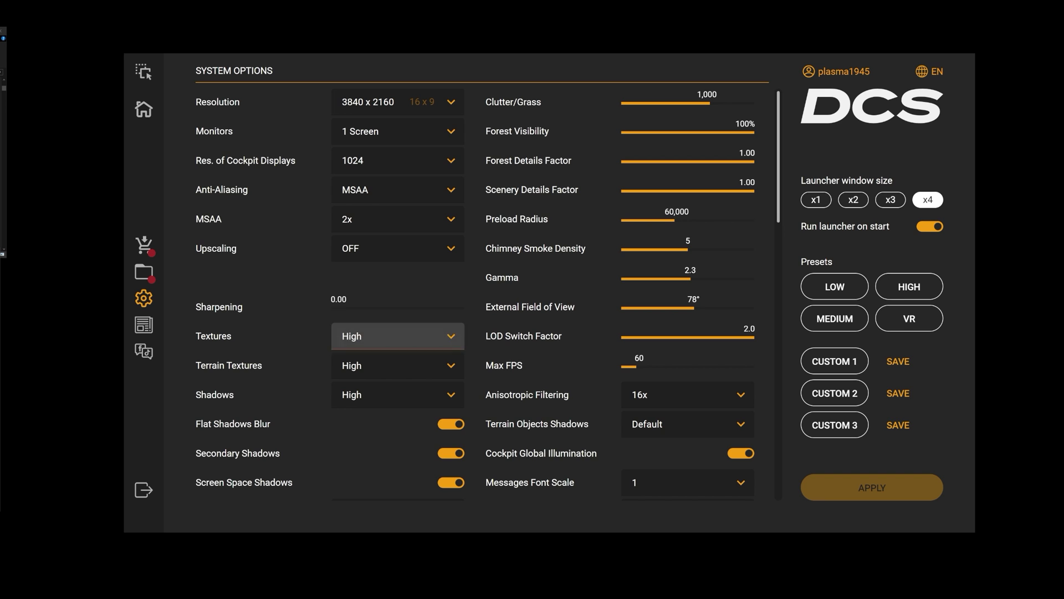
scroll(398, 336, "down", 3)
scroll(487, 298, "down", 10)
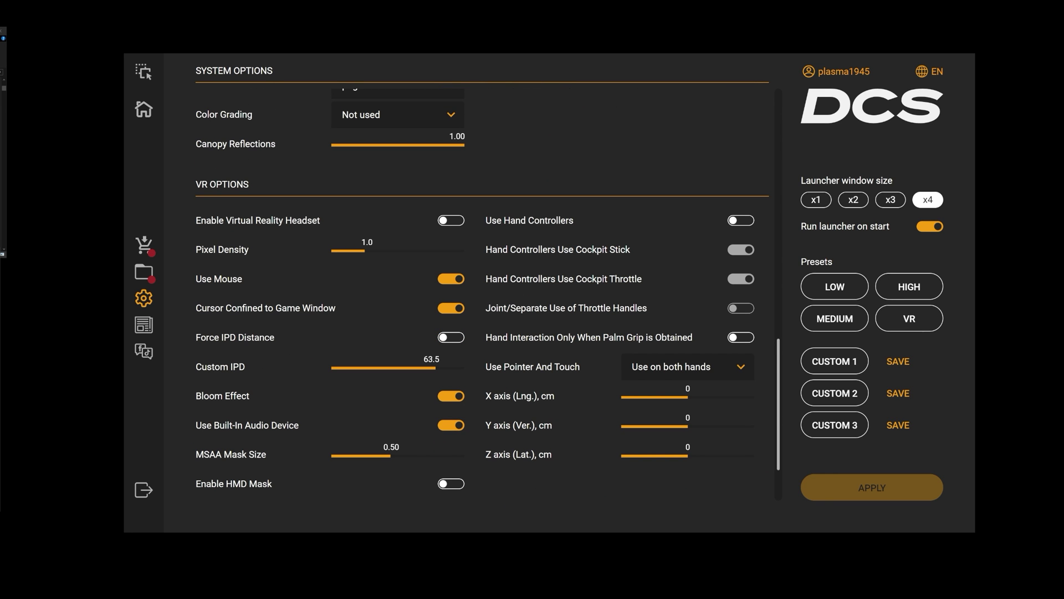
scroll(487, 289, "down", 1)
scroll(488, 293, "down", 1)
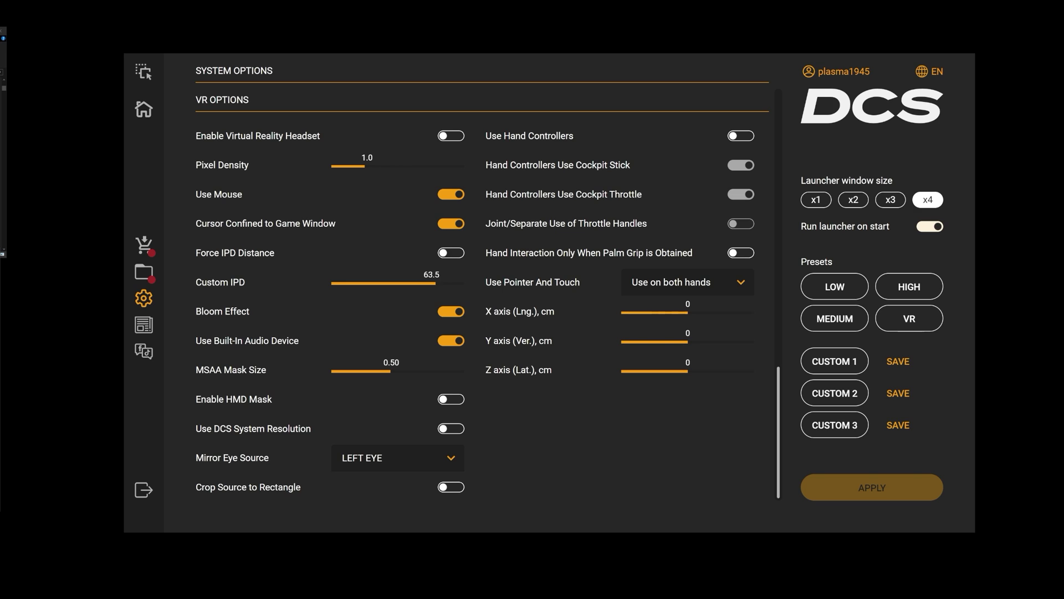
Open the Try'n'Buy shop and browse the terrain modules as far as the South Atlantic and Syria maps
left_click(143, 109)
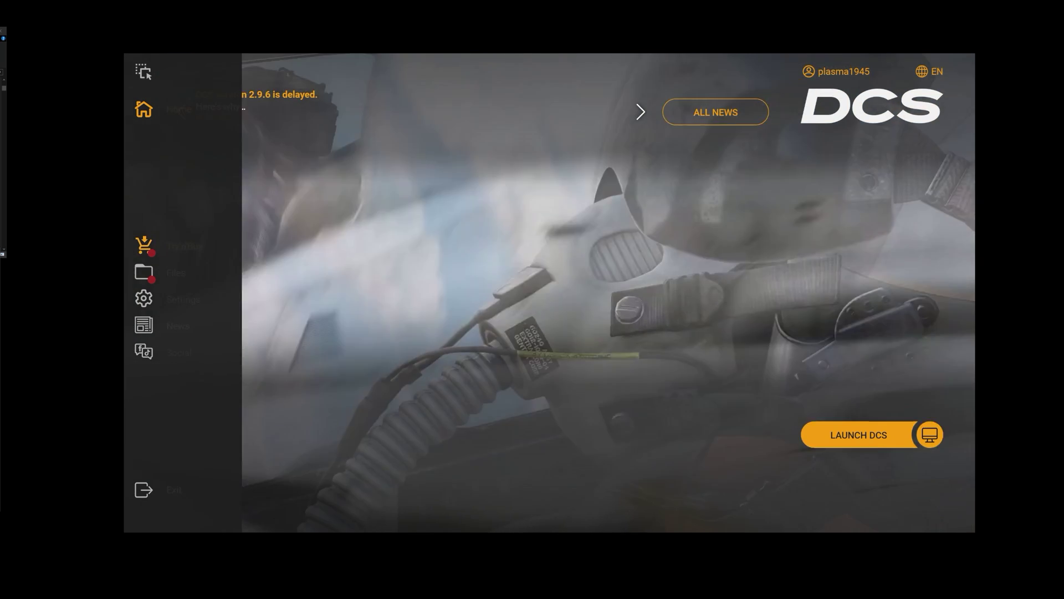
left_click(143, 245)
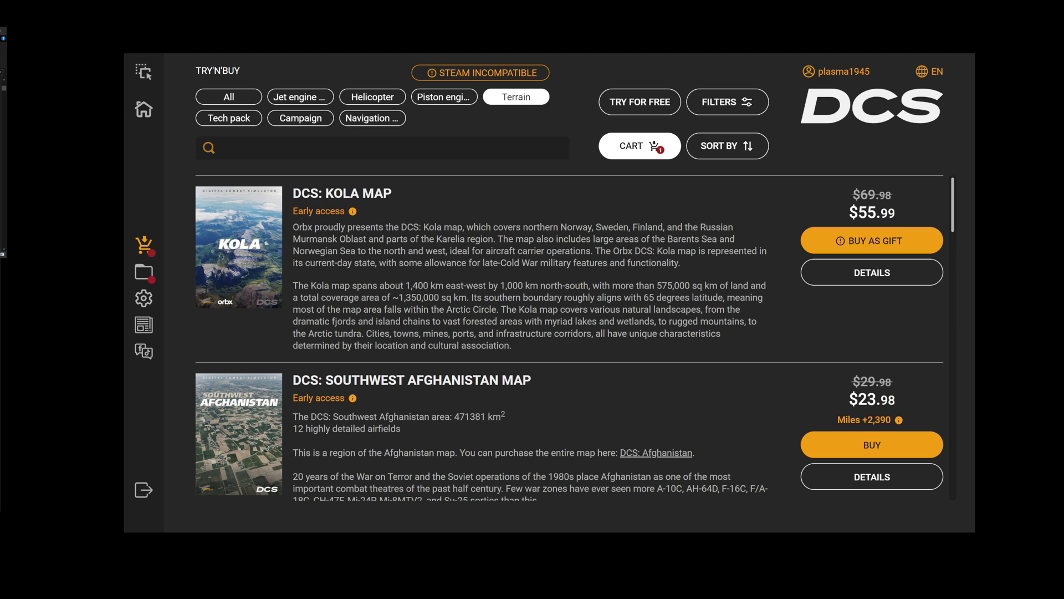
scroll(569, 338, "down", 15)
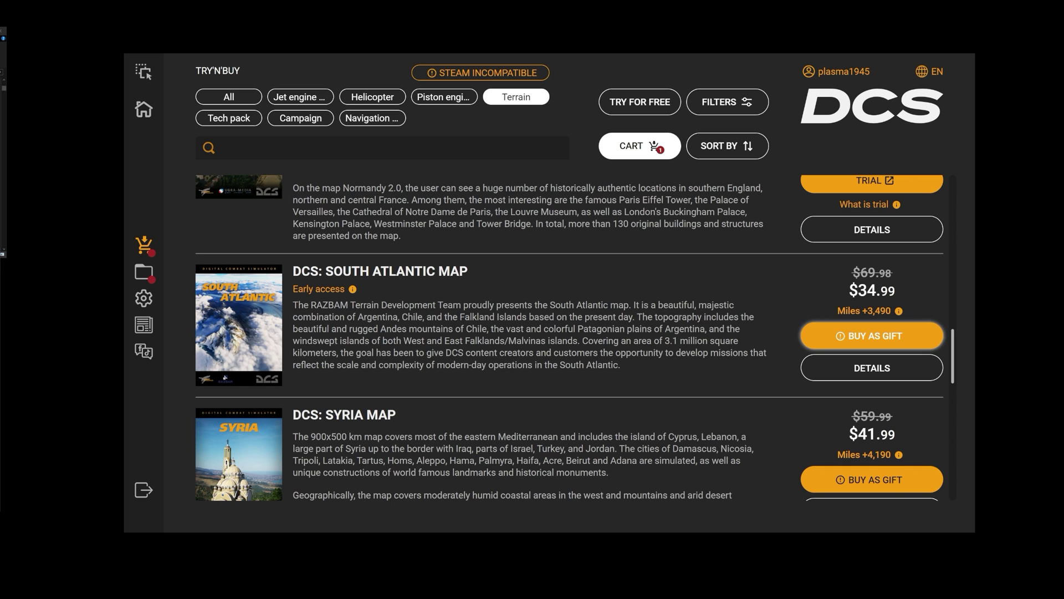
scroll(872, 336, "up", 1)
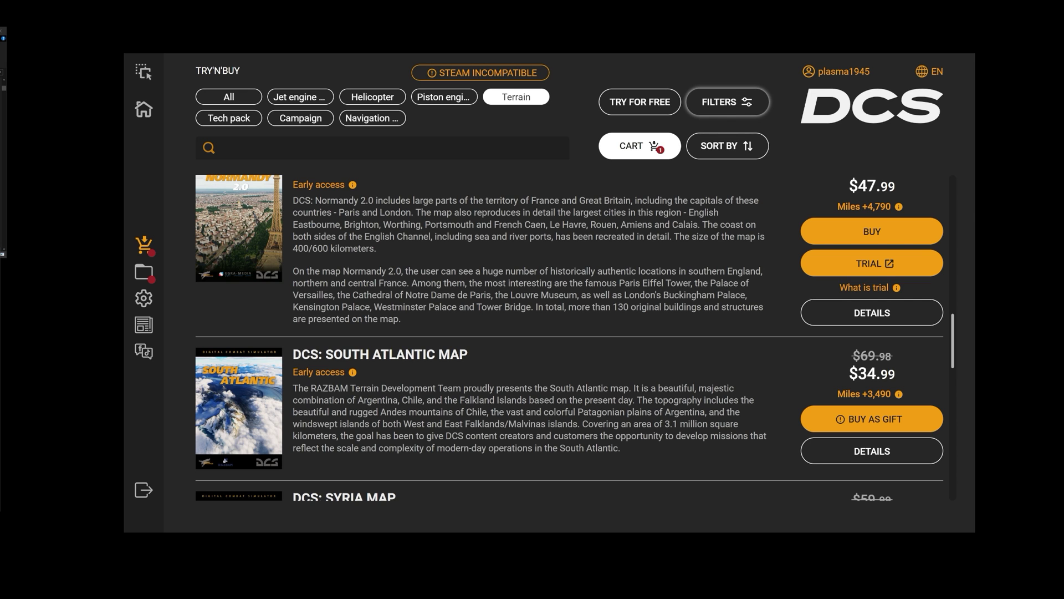
Filter the shop's terrain products by the developer RAZBAM and show the matching products
left_click(727, 101)
left_click(875, 130)
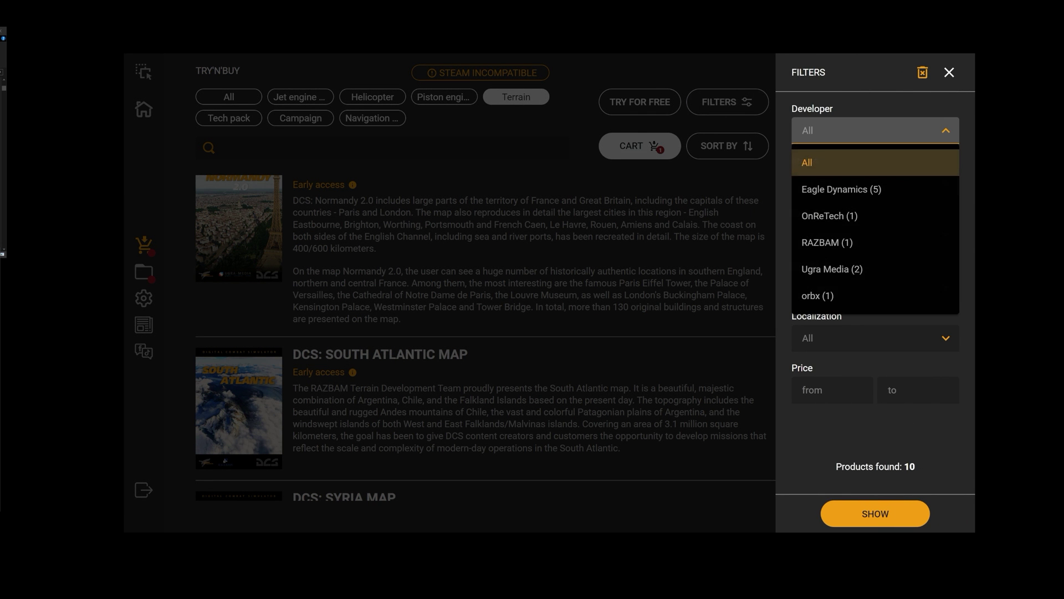
left_click(854, 242)
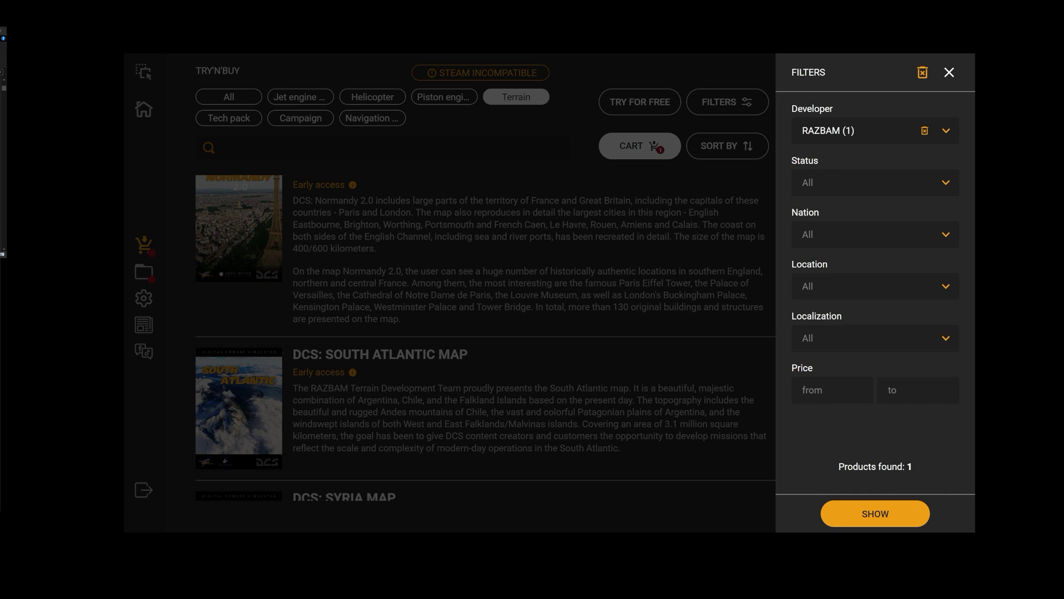
left_click(875, 513)
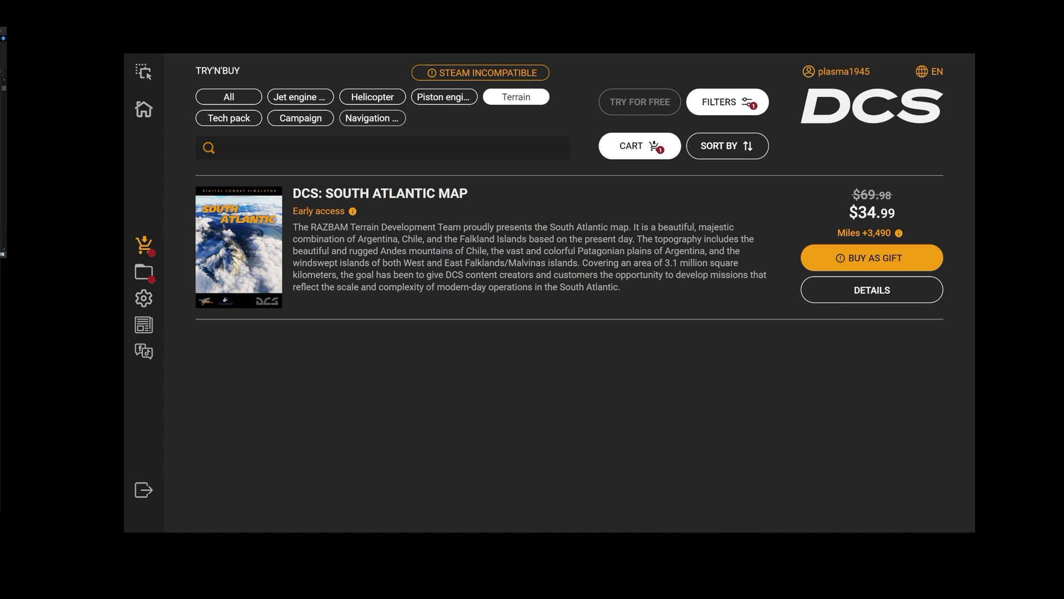
Browse the filtered shop by jet engine plane and helicopter category, and finish with all product categories listed
left_click(228, 97)
left_click(300, 97)
left_click(372, 97)
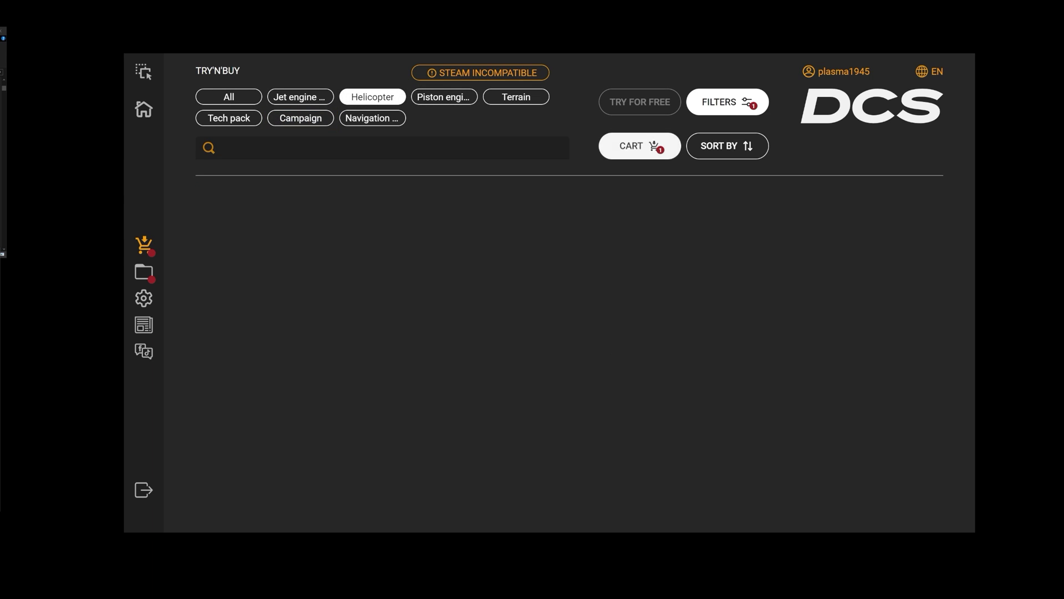
mouse_move(144, 272)
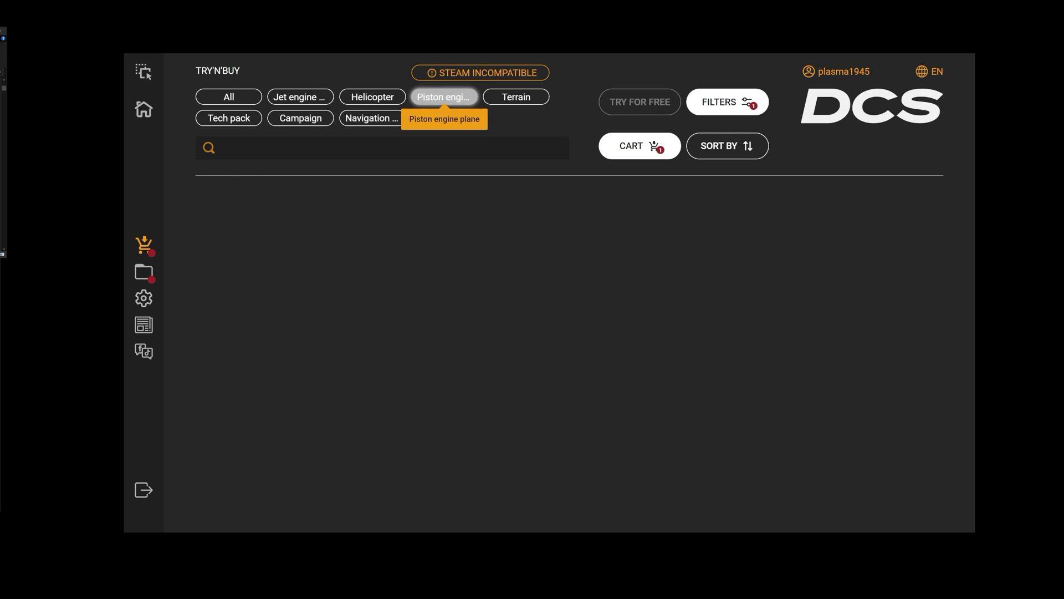
left_click(228, 96)
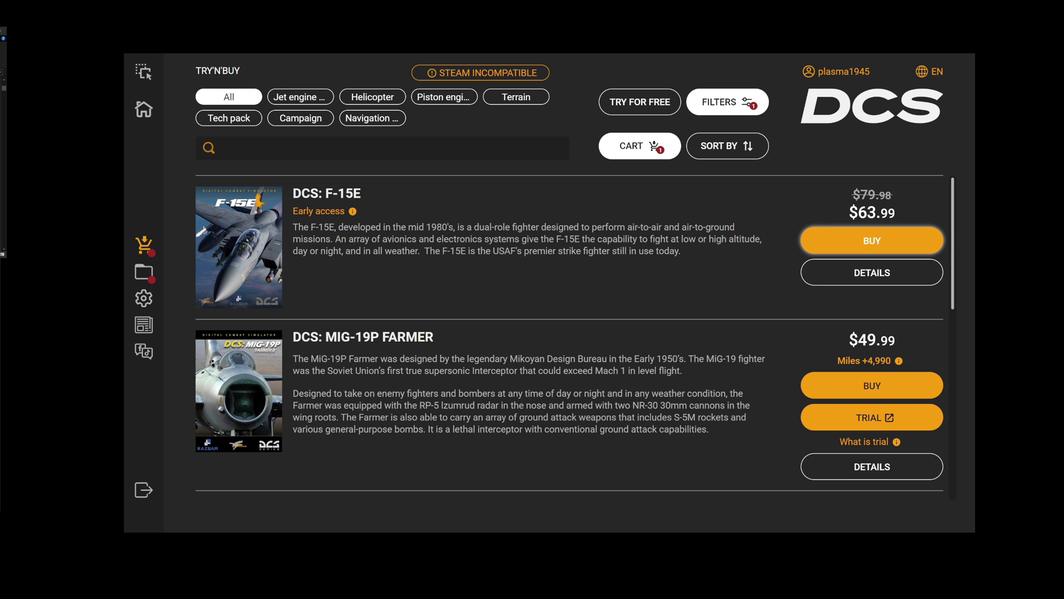
Add the DCS: F-15E module to the shopping cart and proceed from the cart to checkout
left_click(872, 240)
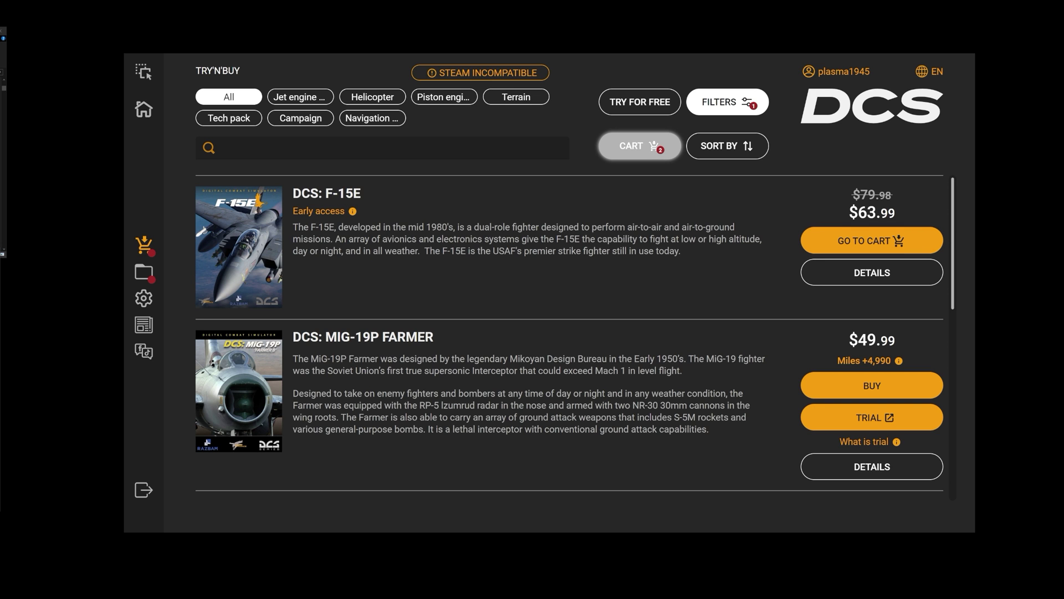
left_click(639, 145)
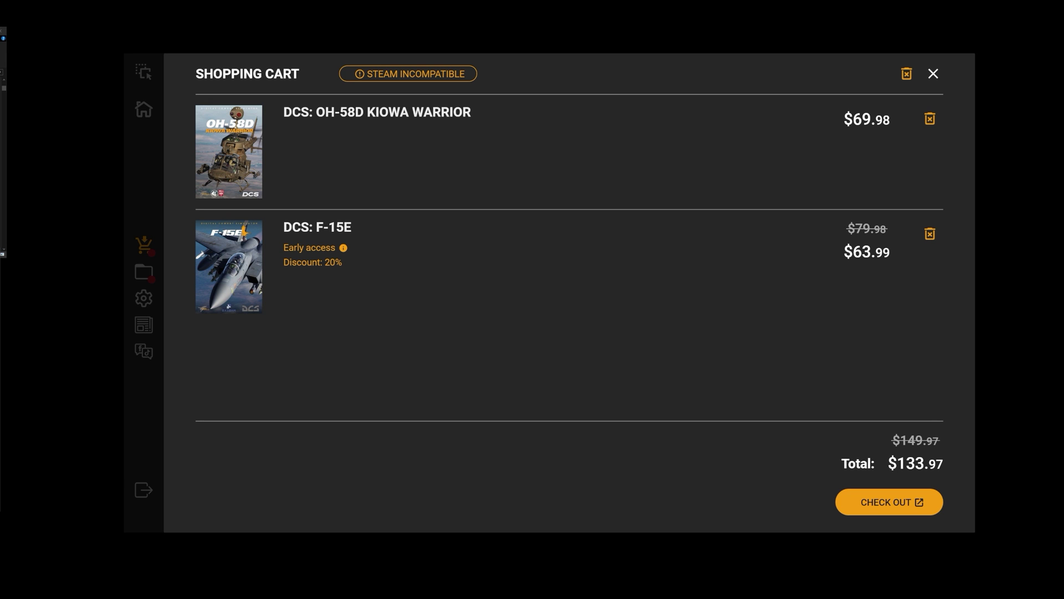
left_click(890, 502)
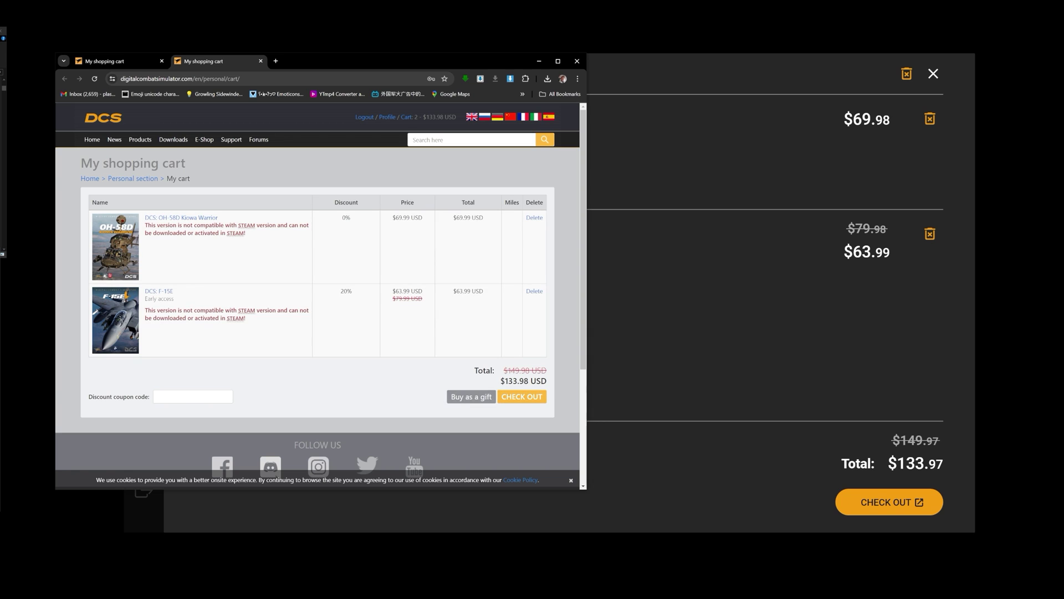
Reload the shopping cart web page, and switch back to the DCS launcher to close its cart
key("F5")
key("alt+Tab")
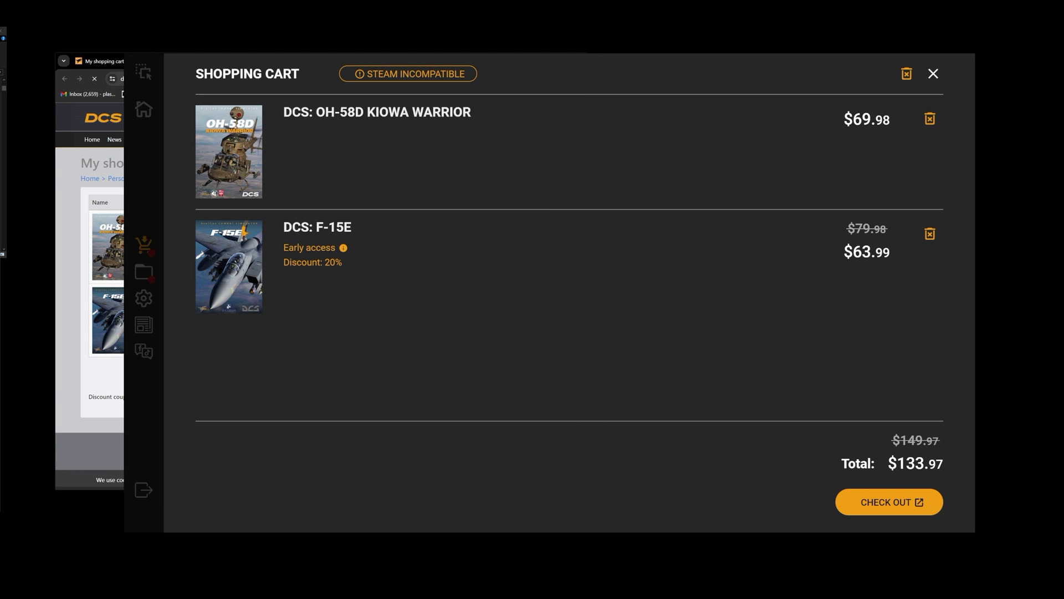
left_click(933, 73)
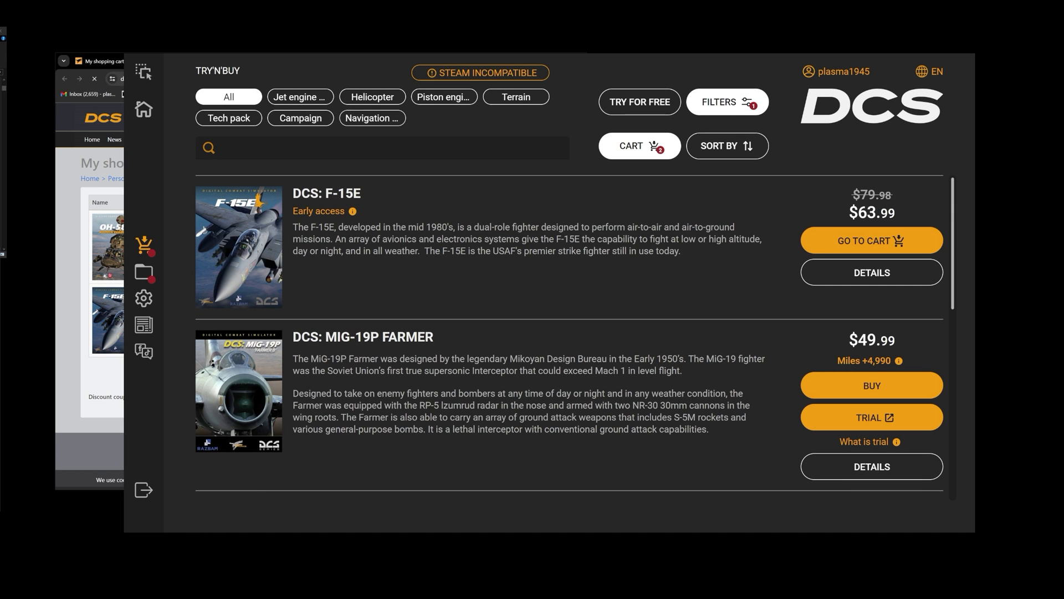
Open the game files page and review the installed jet engine plane and terrain modules
left_click(175, 273)
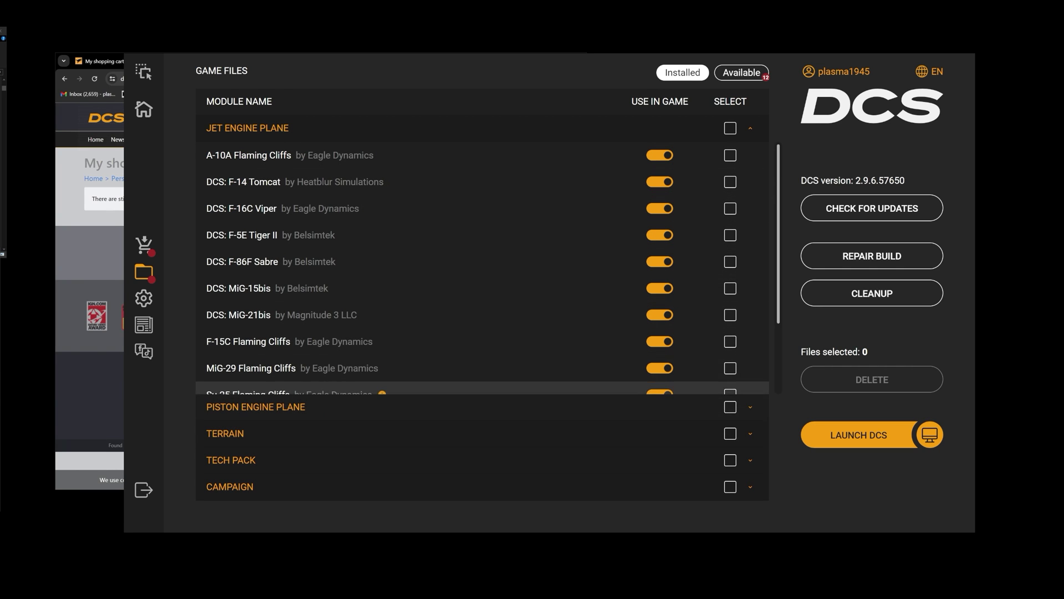
scroll(483, 382, "down", 1)
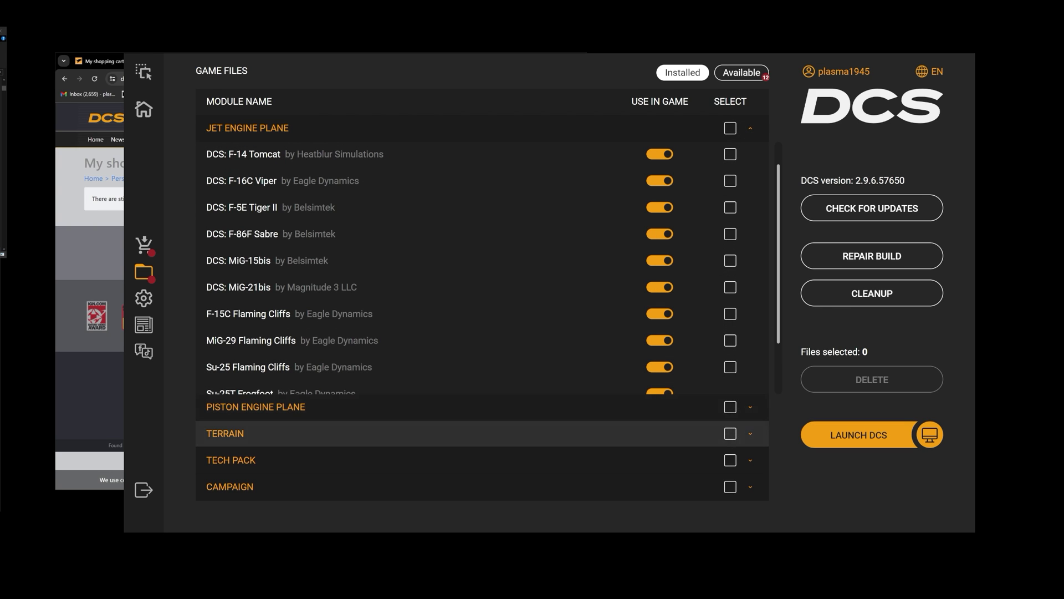
left_click(333, 433)
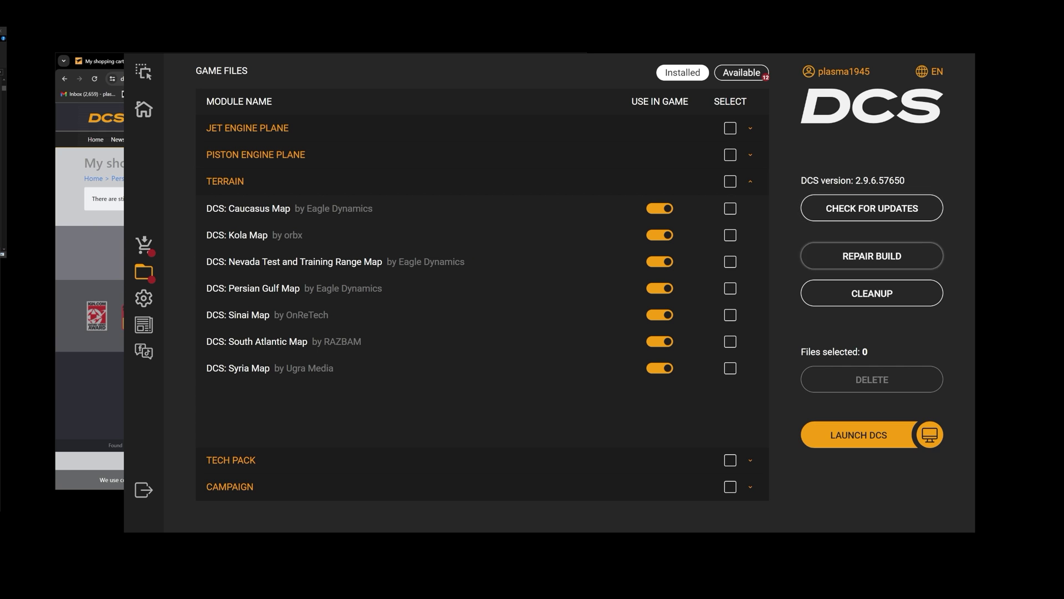
Repair the DCS build in the default modified-files mode, allowing the updater to make changes to the device
left_click(872, 255)
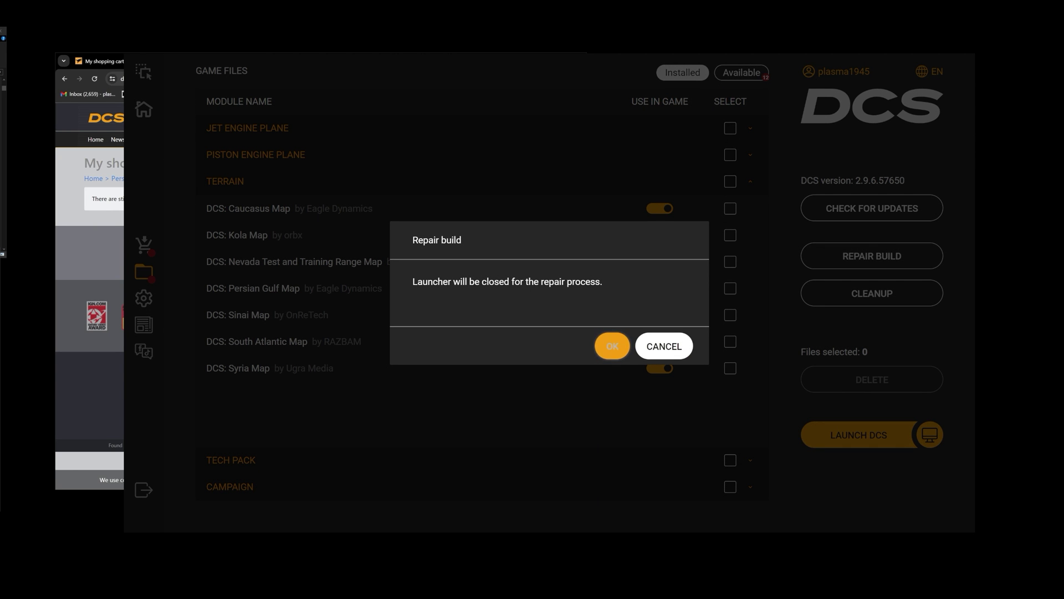
left_click(612, 346)
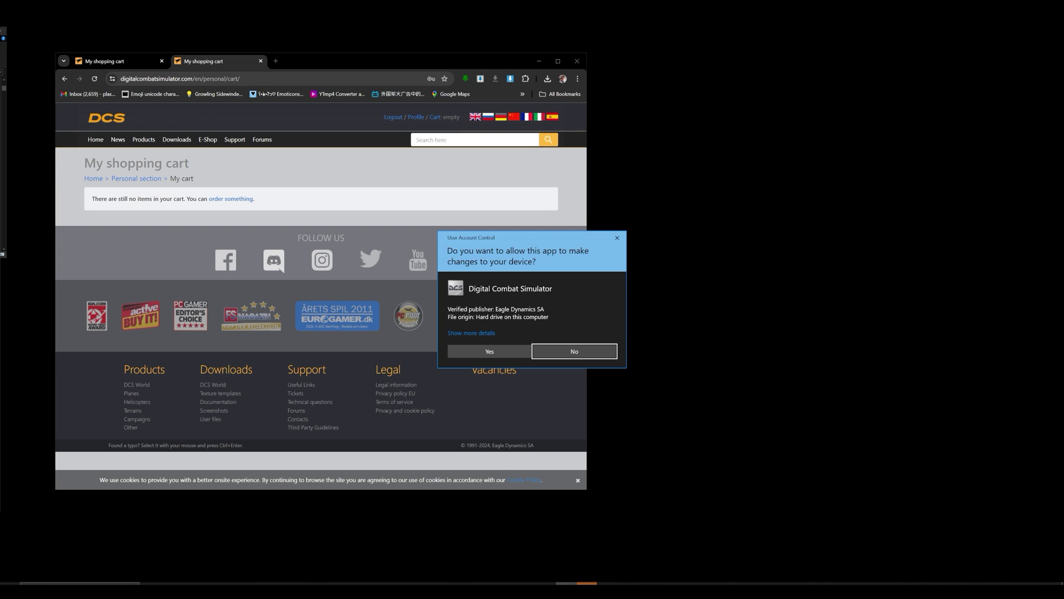
left_click(489, 351)
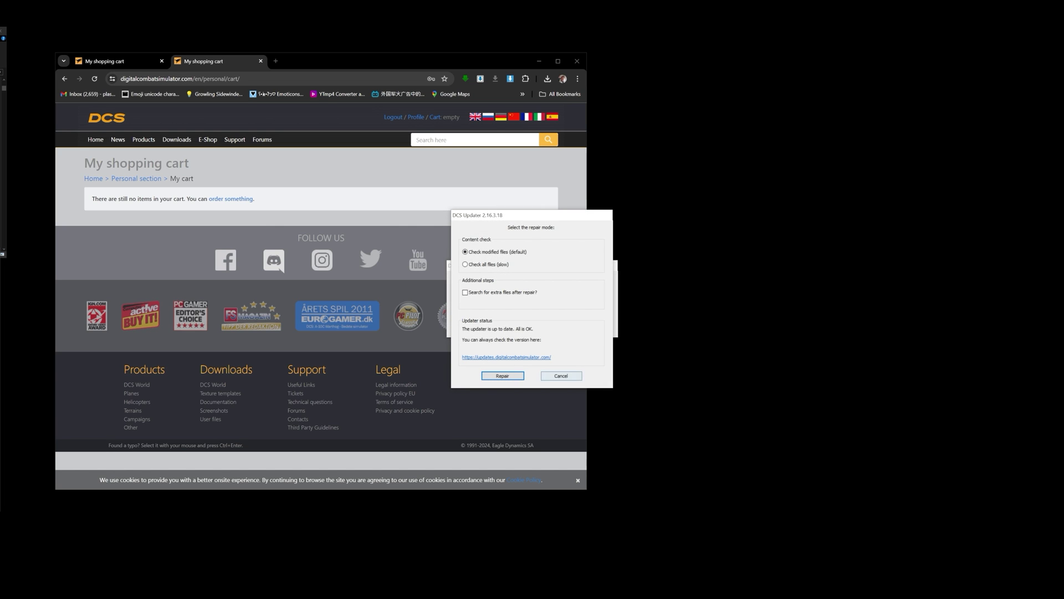
key("Return")
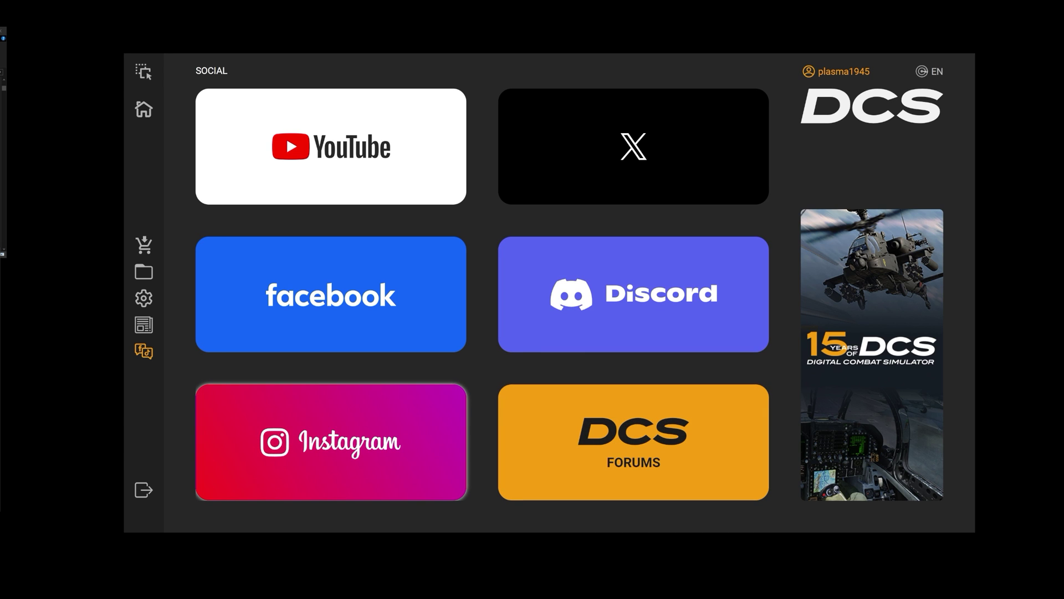
View the Digital Combat Simulator Instagram page from the social links and switch back to the launcher
key("Return")
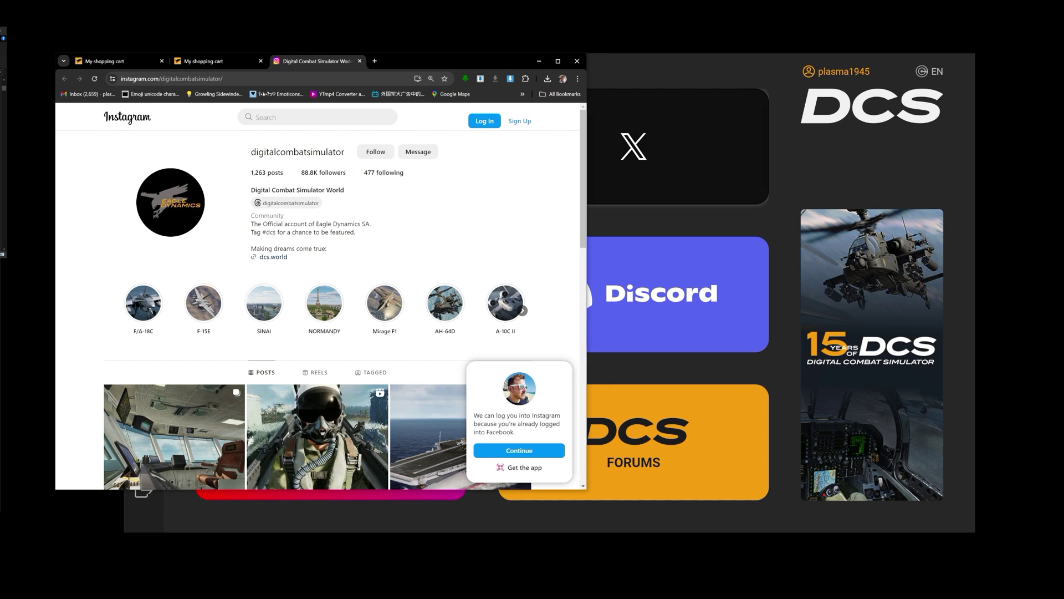
key("alt+Tab")
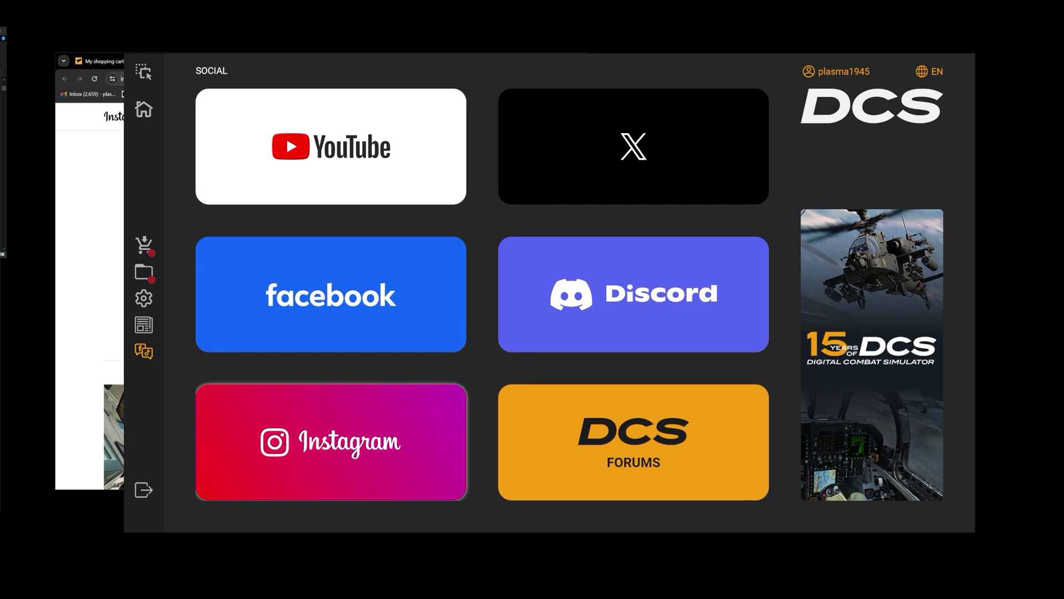
mouse_move(143, 489)
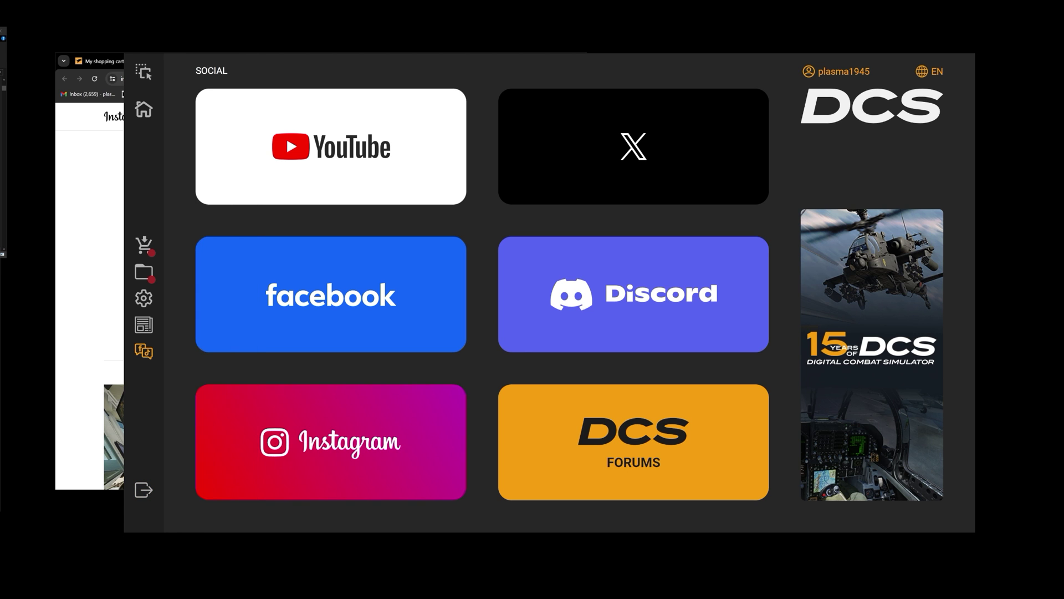
Return to the launcher's home page and review the system options and VR options in the settings
left_click(144, 109)
key("Down")
key("Right")
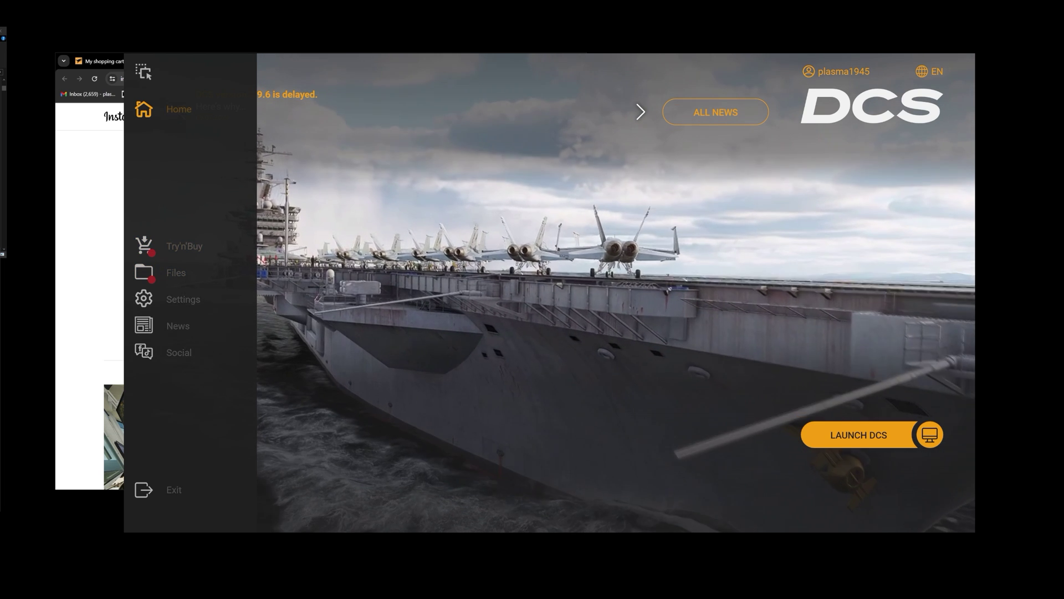
left_click(144, 297)
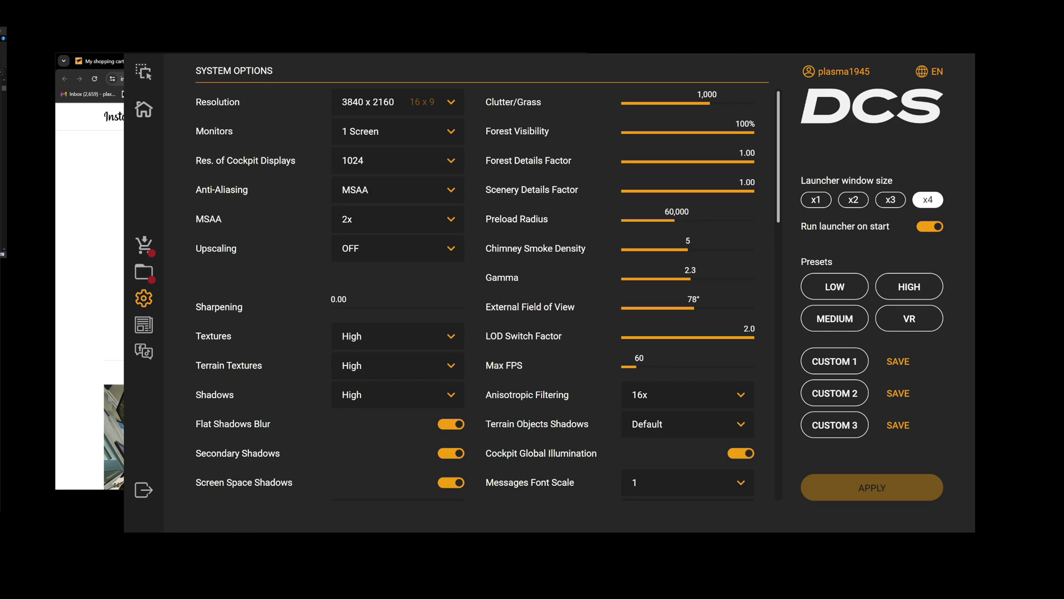
scroll(397, 374, "down", 10)
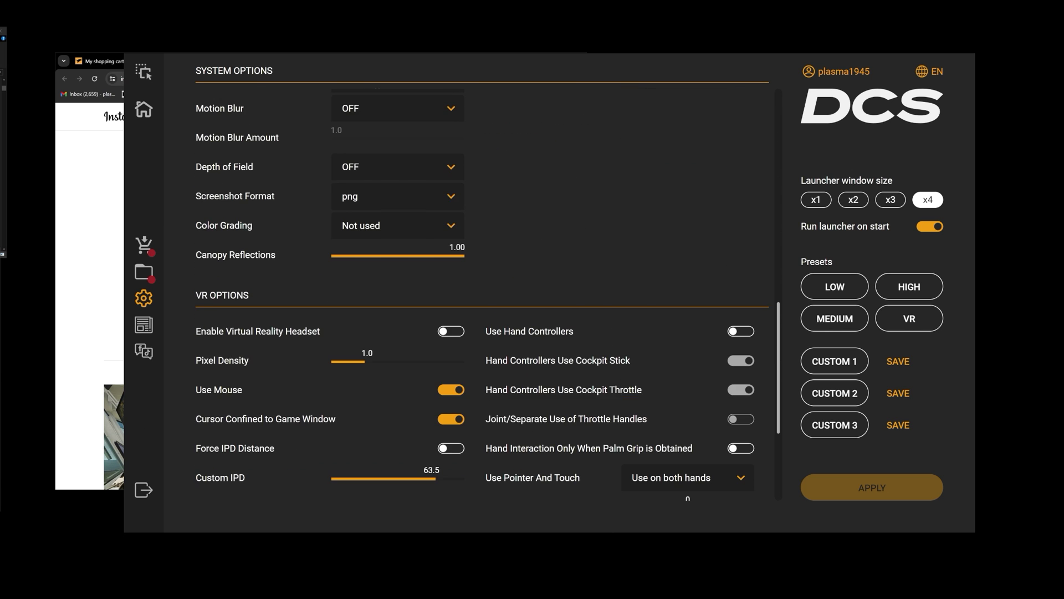
key("Down")
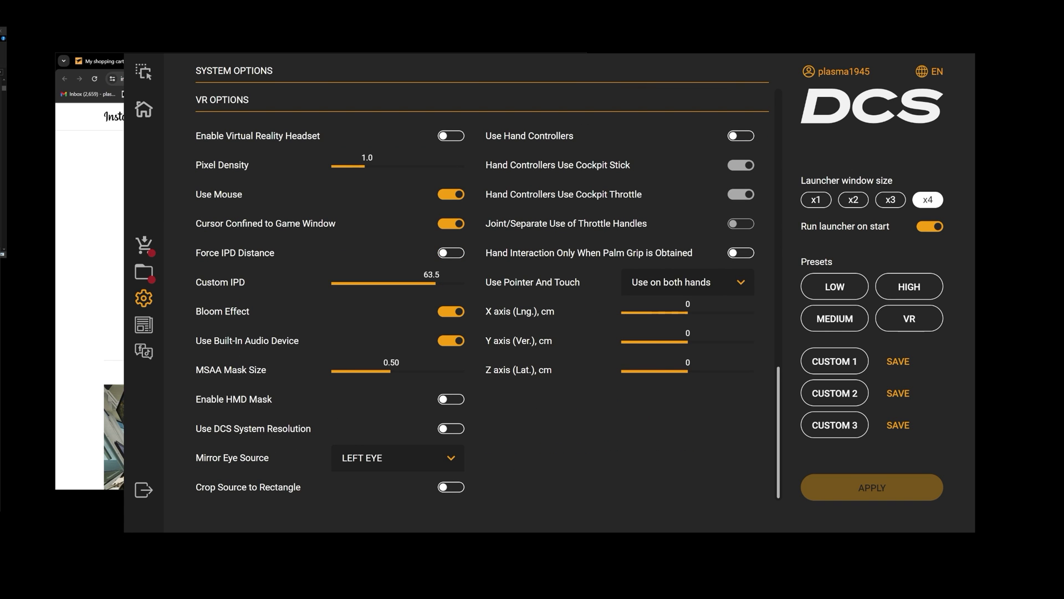
Turn off running the launcher on start in the settings and apply the change
left_click(143, 271)
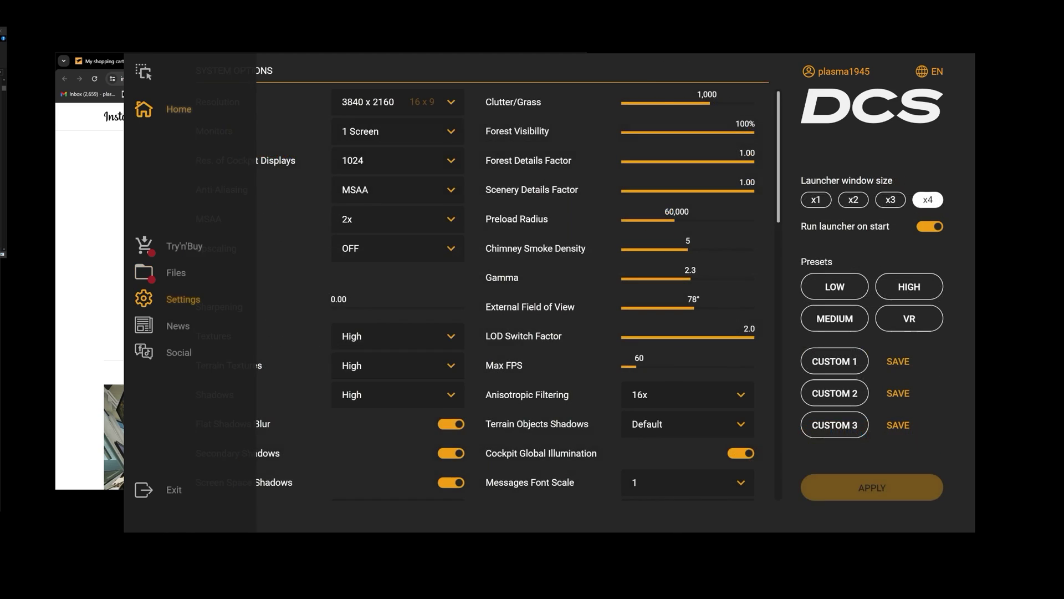
left_click(143, 109)
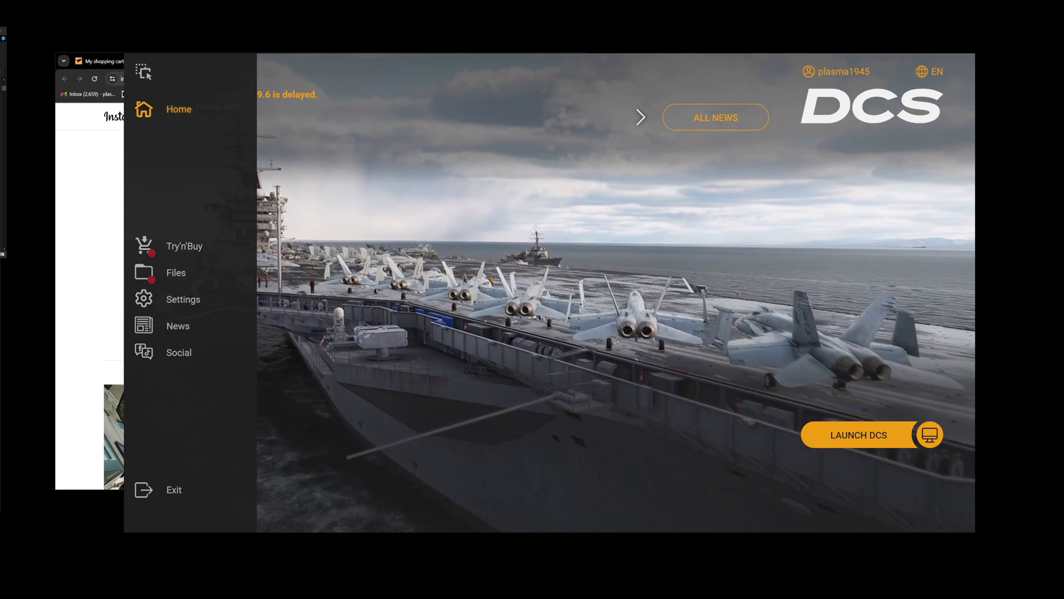
left_click(144, 299)
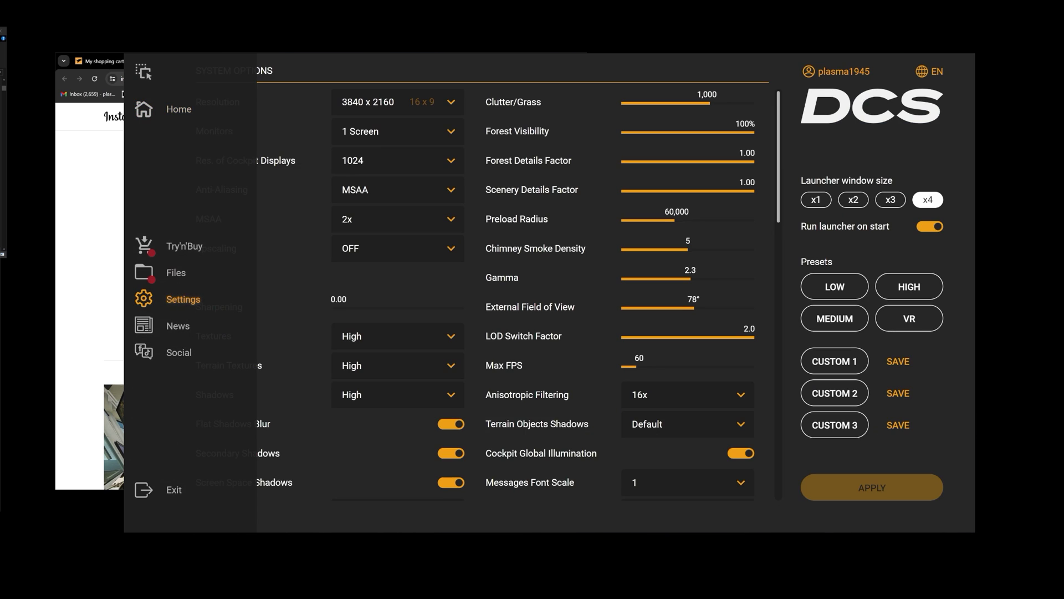
left_click(930, 226)
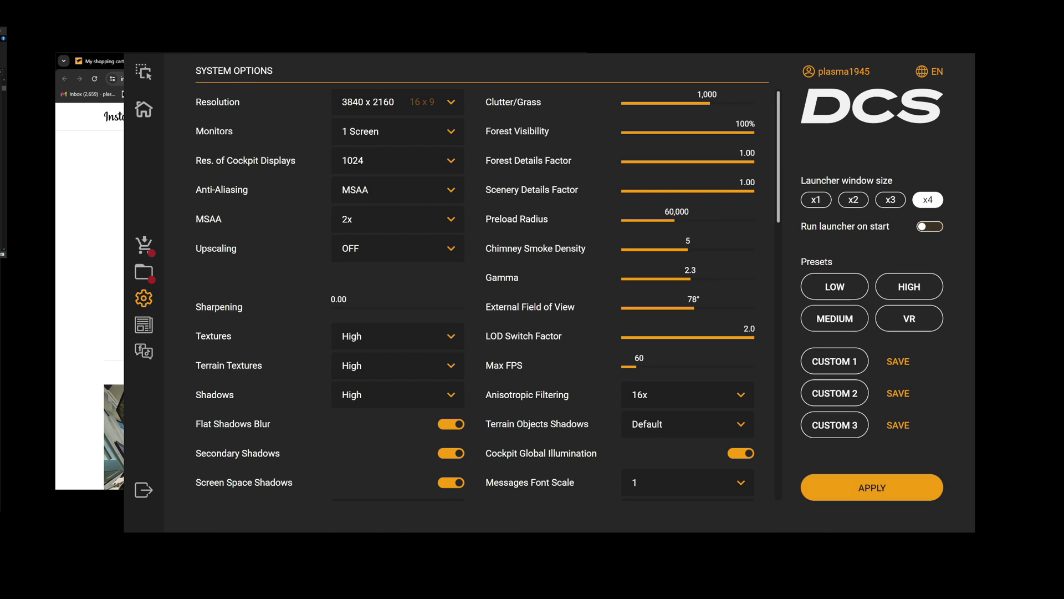
left_click(871, 487)
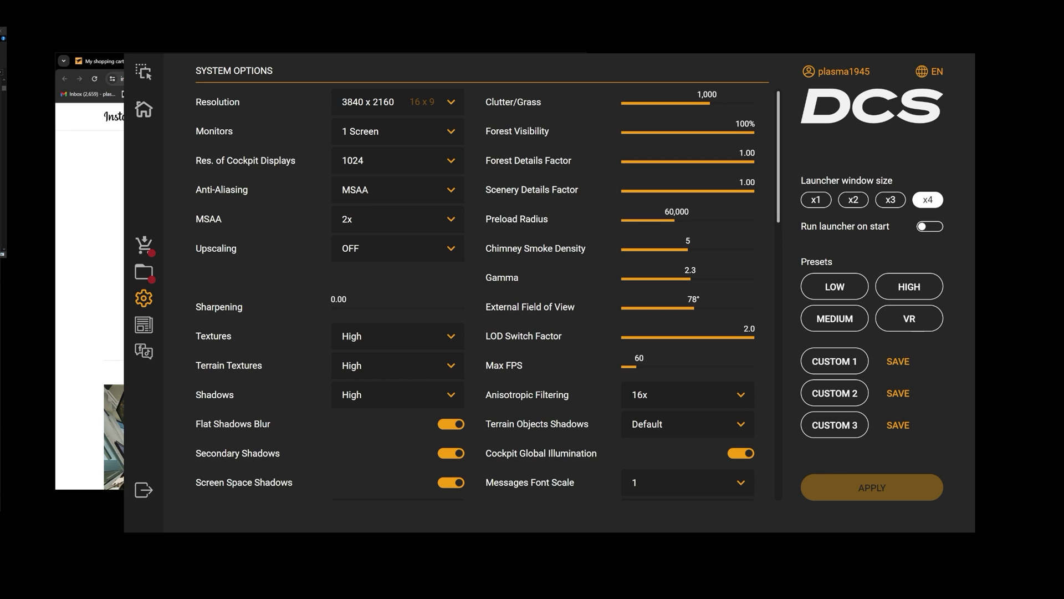
Switch to the web browser window with the Digital Combat Simulator Instagram page
key("Left")
key("Right")
key("Left")
key("Right")
left_click(103, 285)
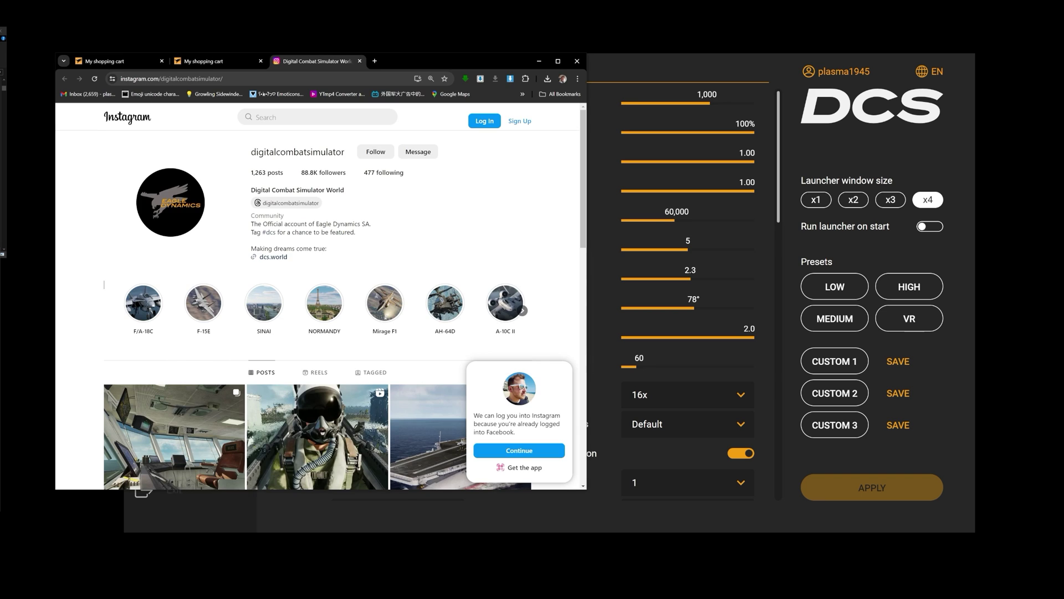